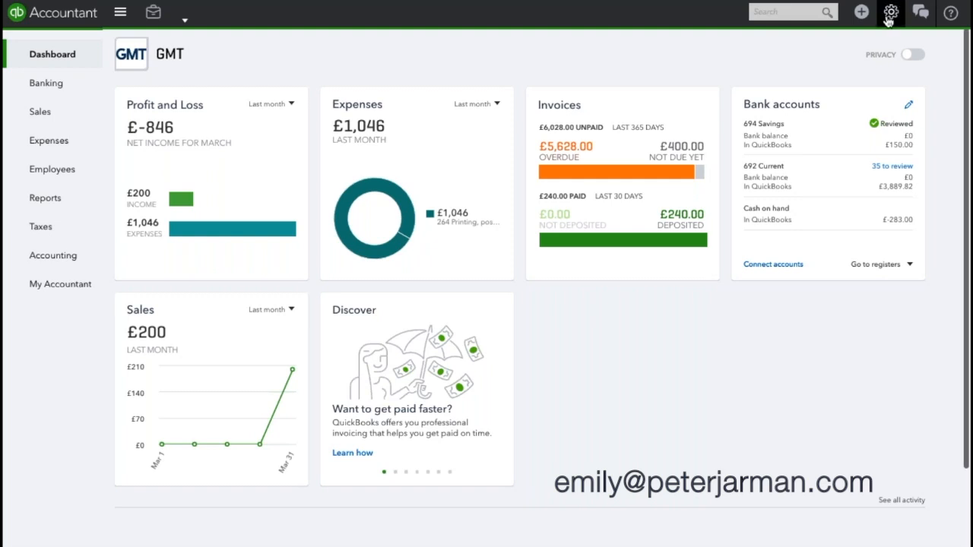
left_click(889, 15)
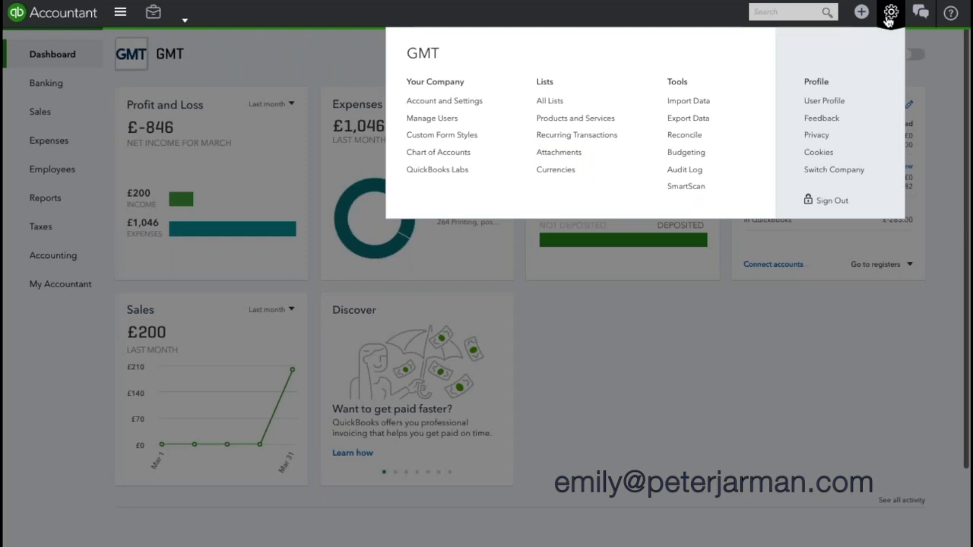
left_click(470, 146)
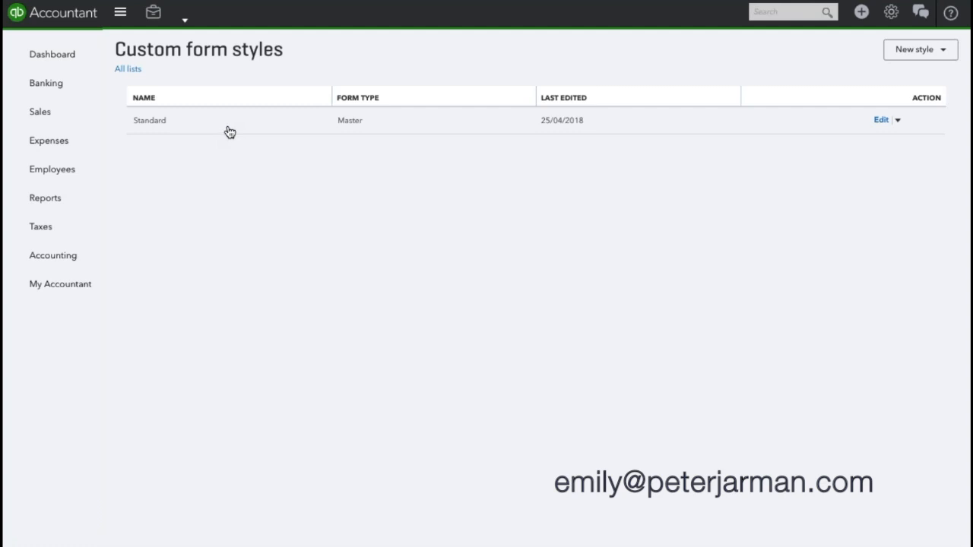
left_click(881, 122)
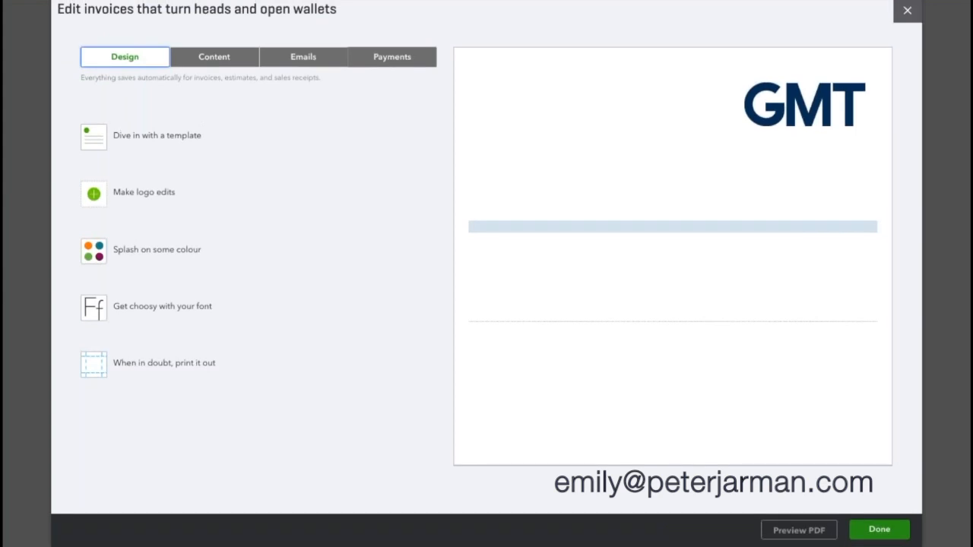
left_click(907, 10)
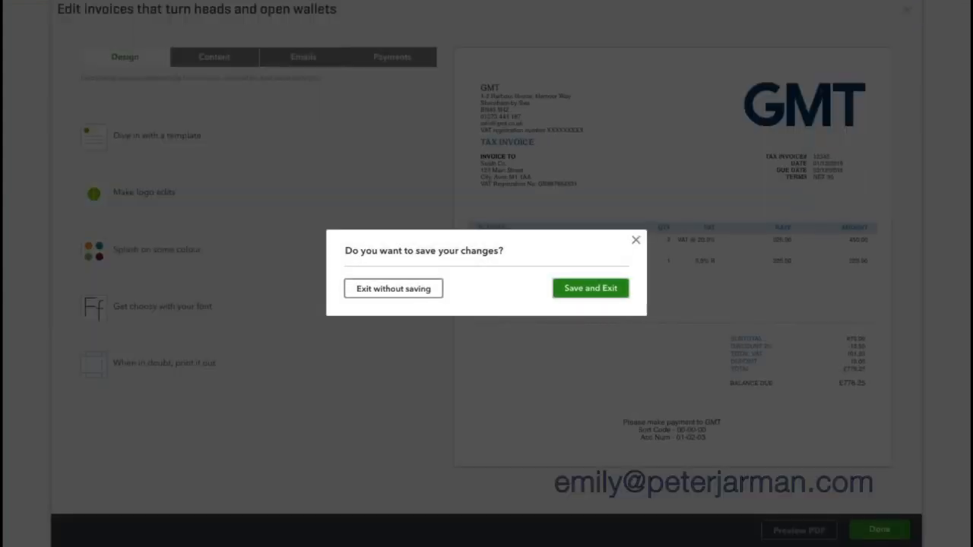
left_click(404, 297)
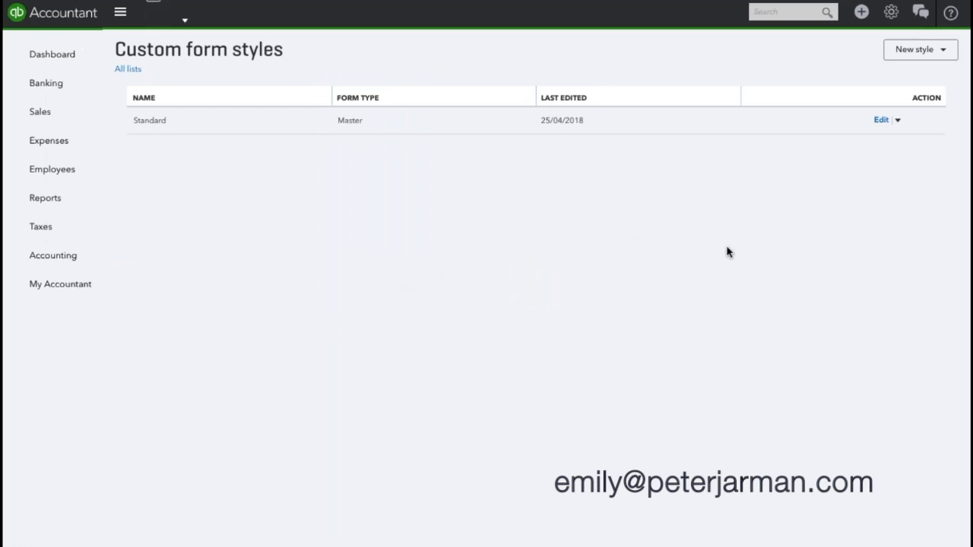
- Find the recent £300.00 Timekeeper Ltd invoice and open its current form style for editing, leaving the invoice without saving
left_click(772, 9)
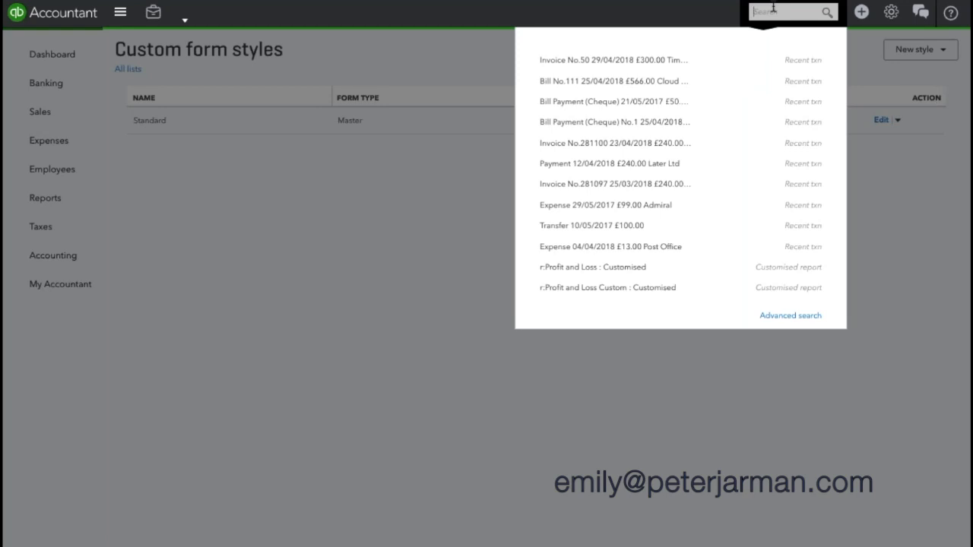
left_click(698, 64)
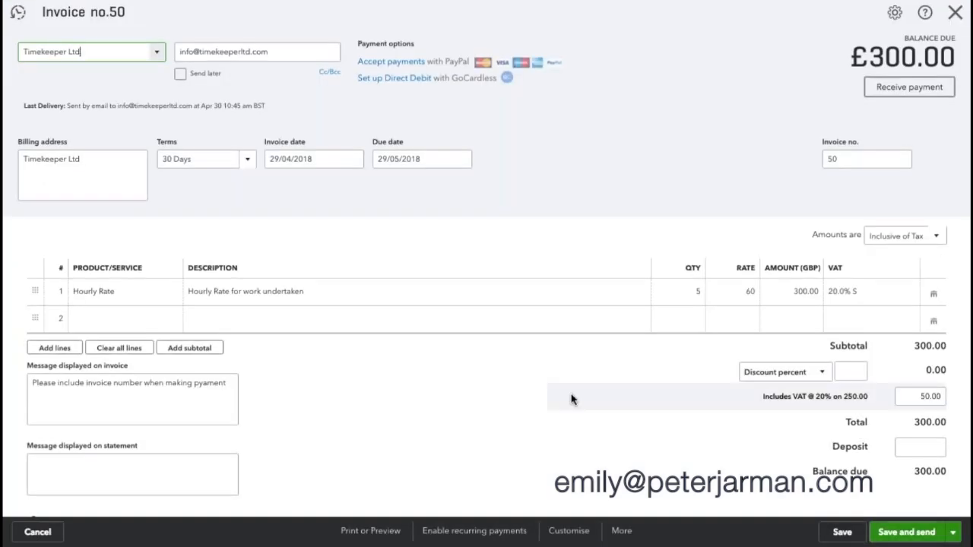
left_click(579, 538)
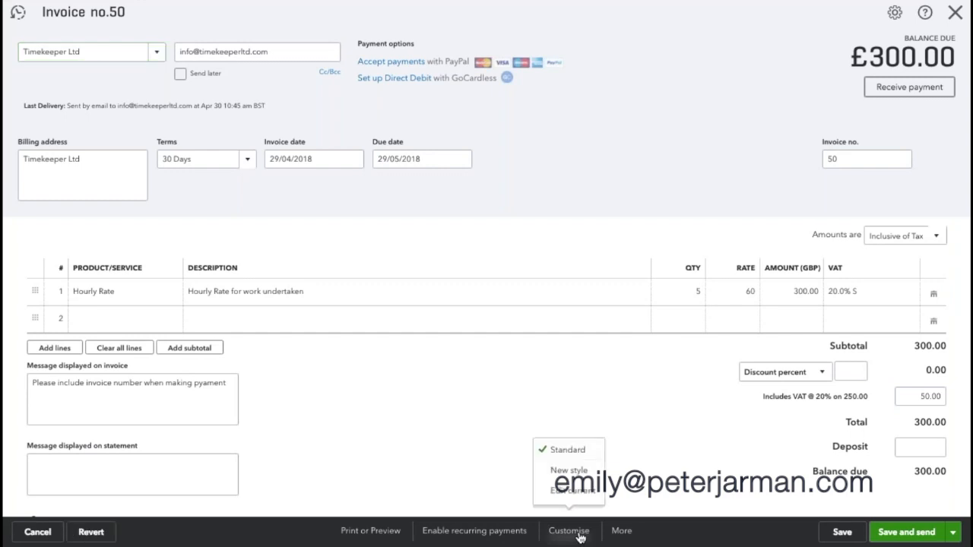
left_click(579, 491)
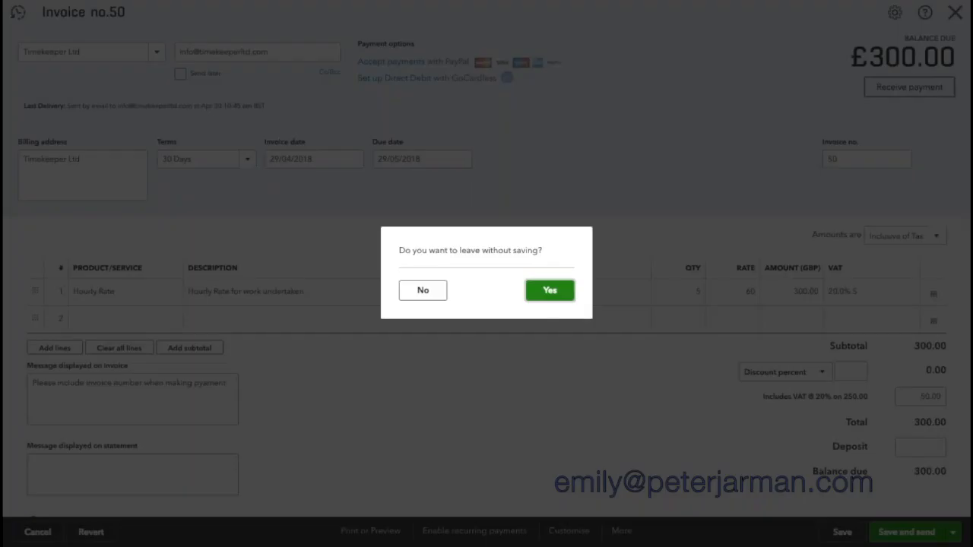
left_click(551, 292)
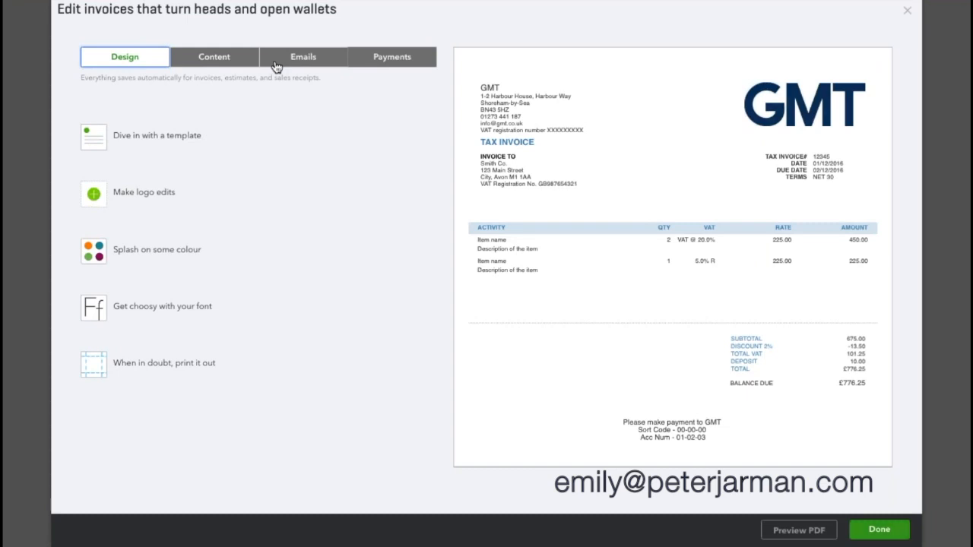
- Try the Modern, Fresh and Bold invoice templates and apply the Friendly template
left_click(143, 131)
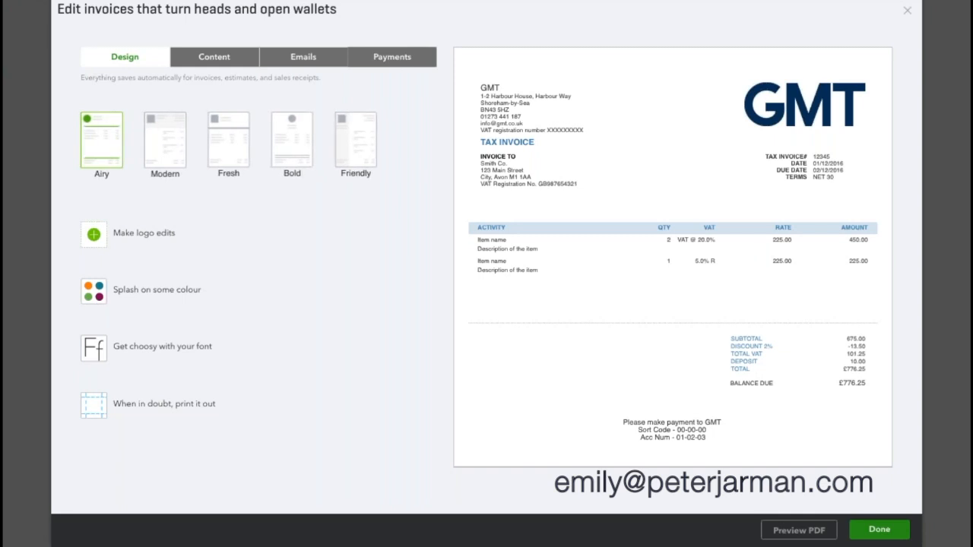
left_click(171, 150)
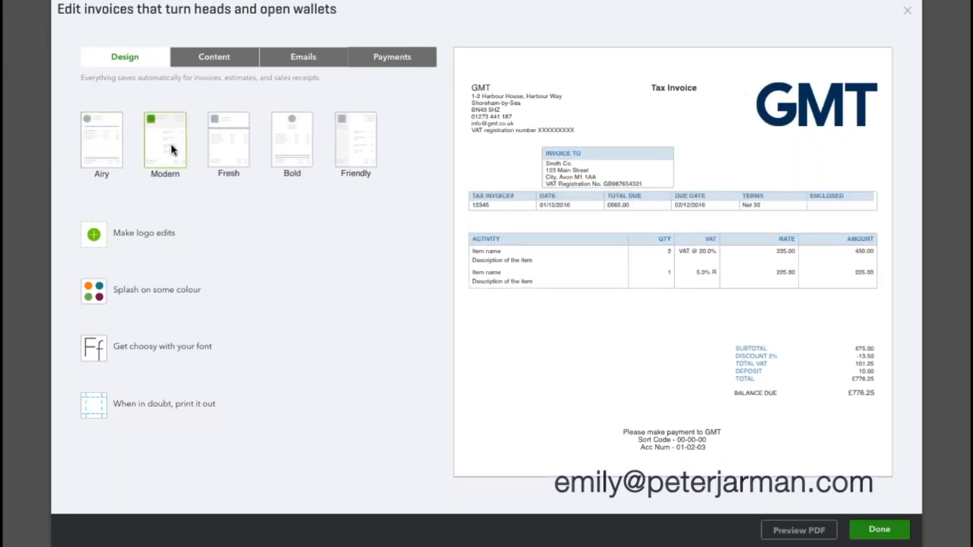
left_click(228, 150)
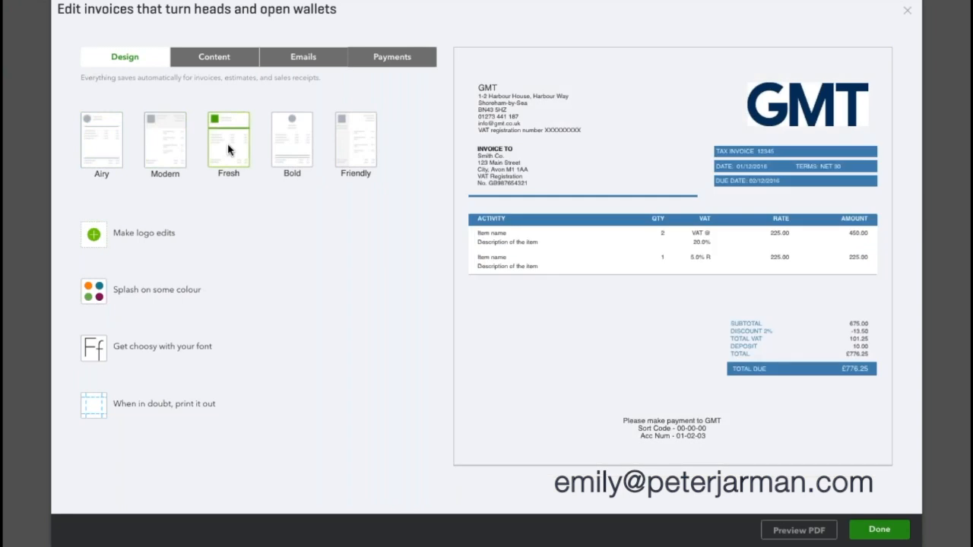
left_click(301, 152)
left_click(351, 154)
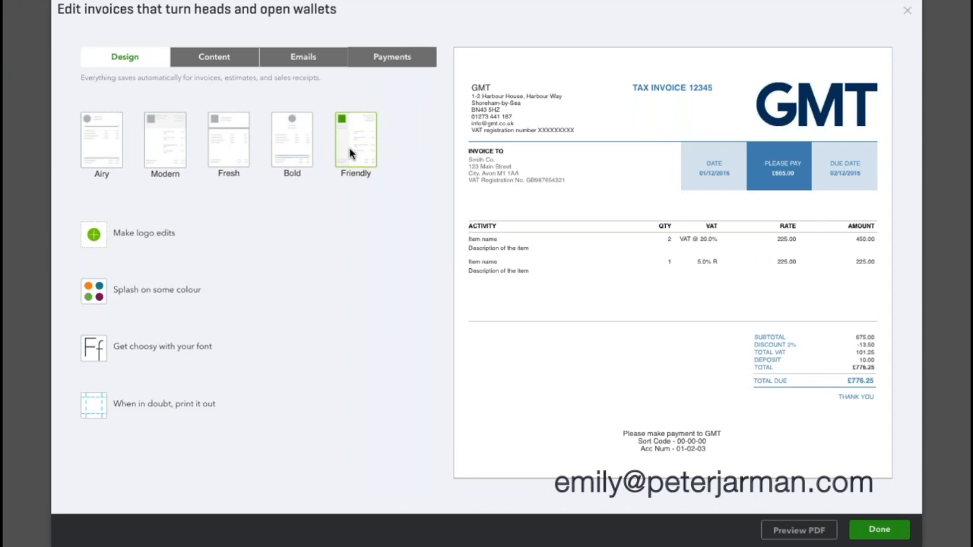
- Try the logo at small and medium size and in left and centre placement, ending with large size and right placement
left_click(168, 231)
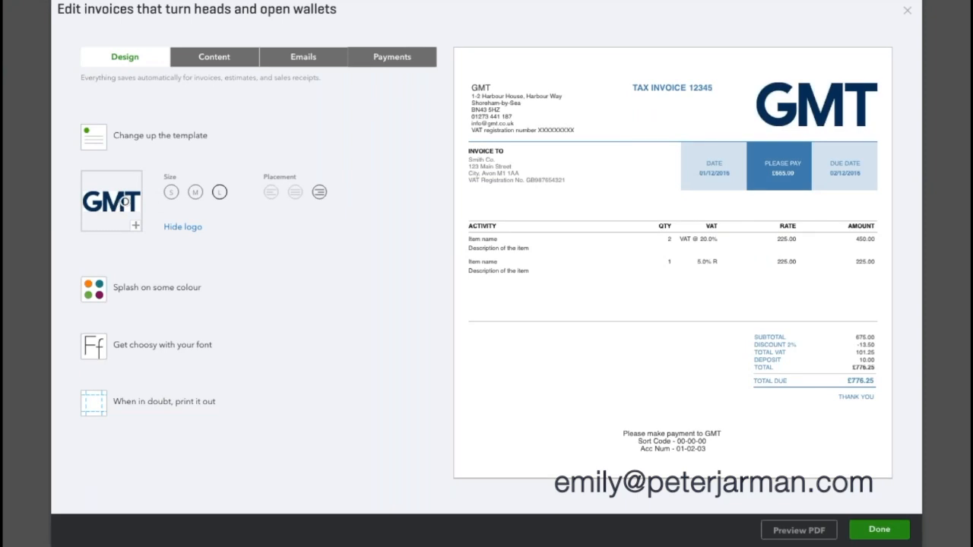
left_click(171, 191)
left_click(196, 191)
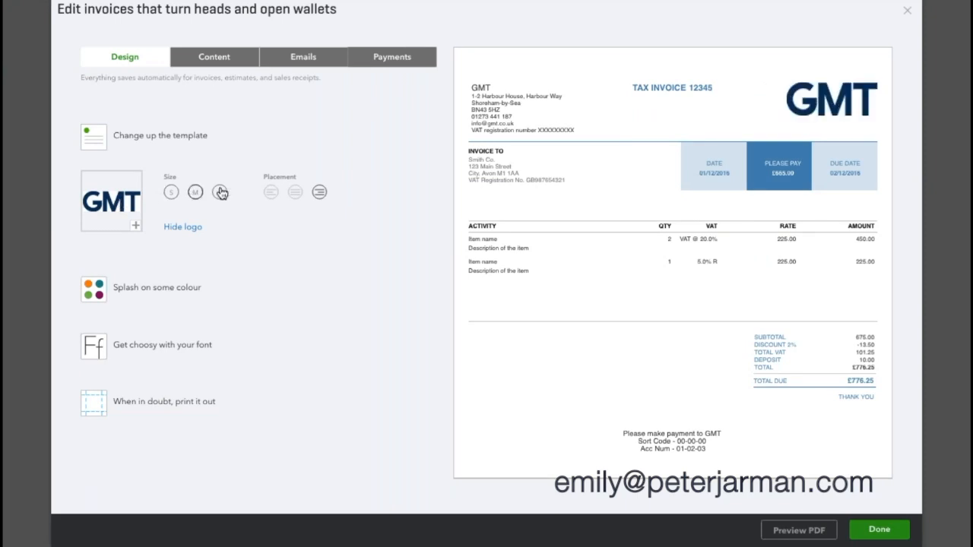
left_click(220, 192)
left_click(268, 192)
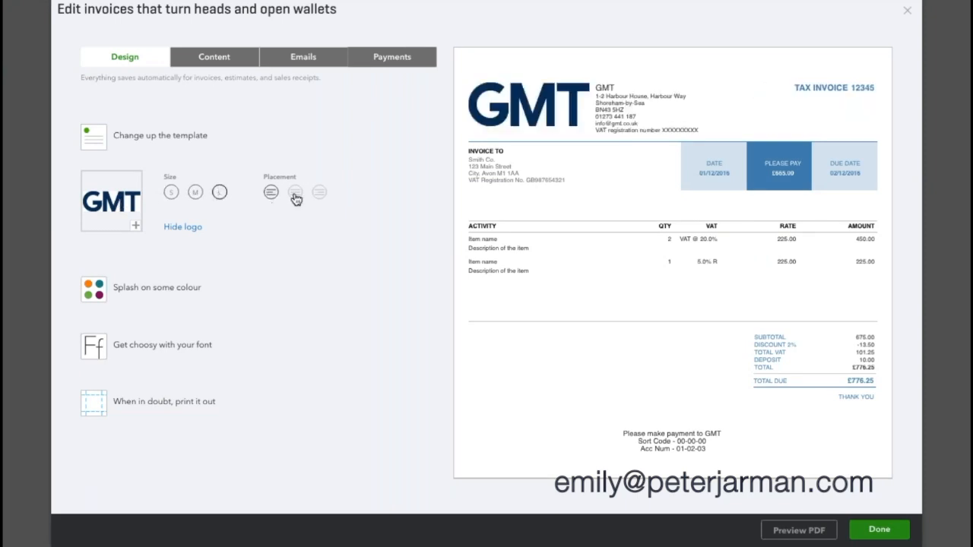
left_click(296, 194)
left_click(319, 192)
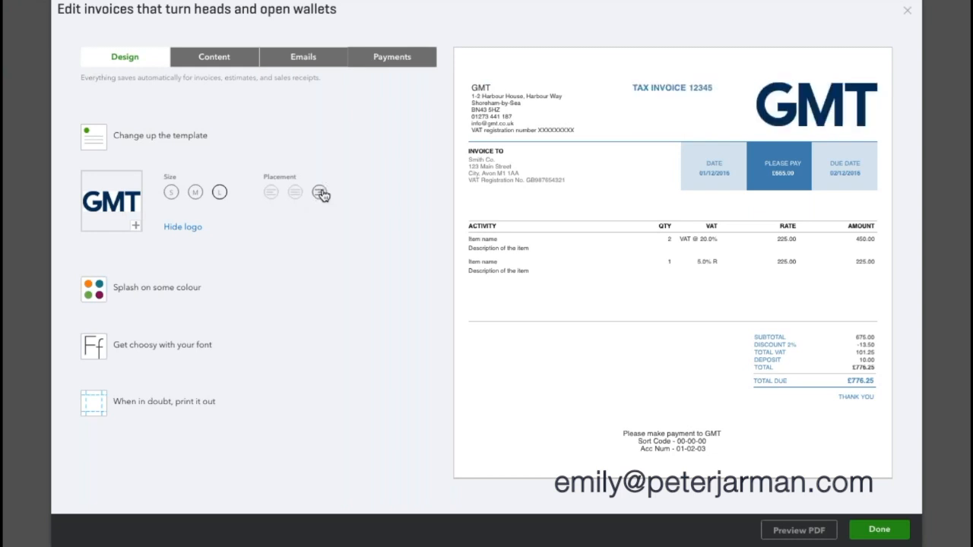
- Try dark red #82001d as the invoice's accent colour and settle on navy #202e5a
left_click(157, 288)
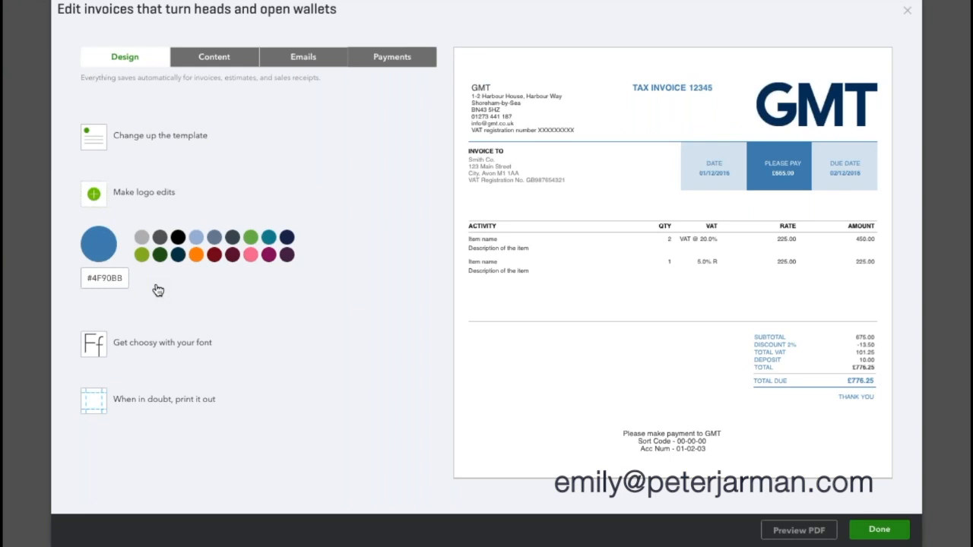
left_click(212, 256)
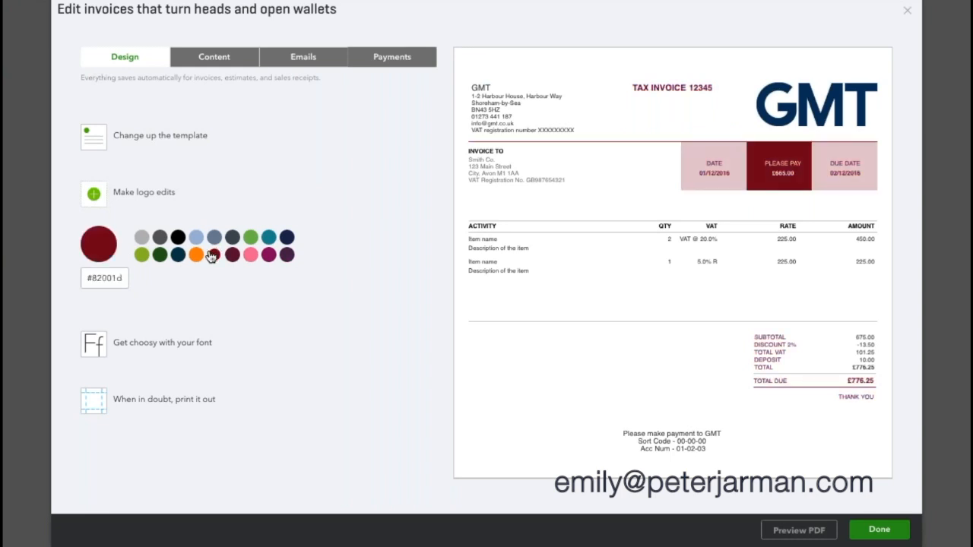
left_click(288, 239)
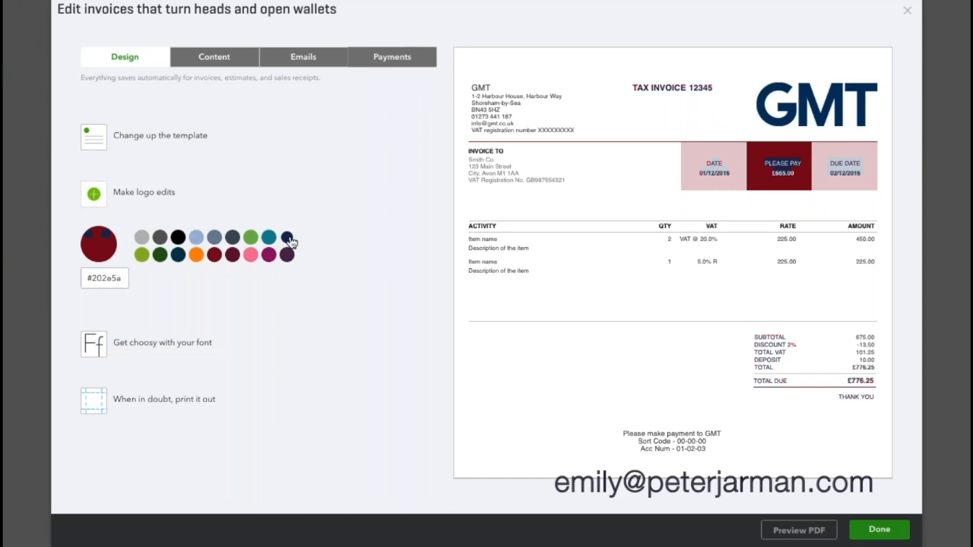
- Set the invoice font to Times New Roman at 12pt and show the page margin settings
left_click(182, 340)
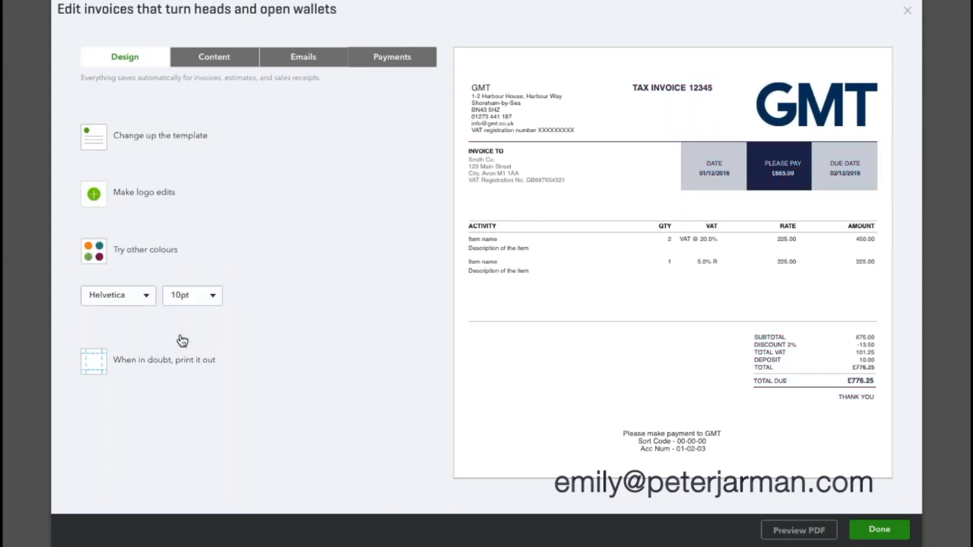
left_click(146, 295)
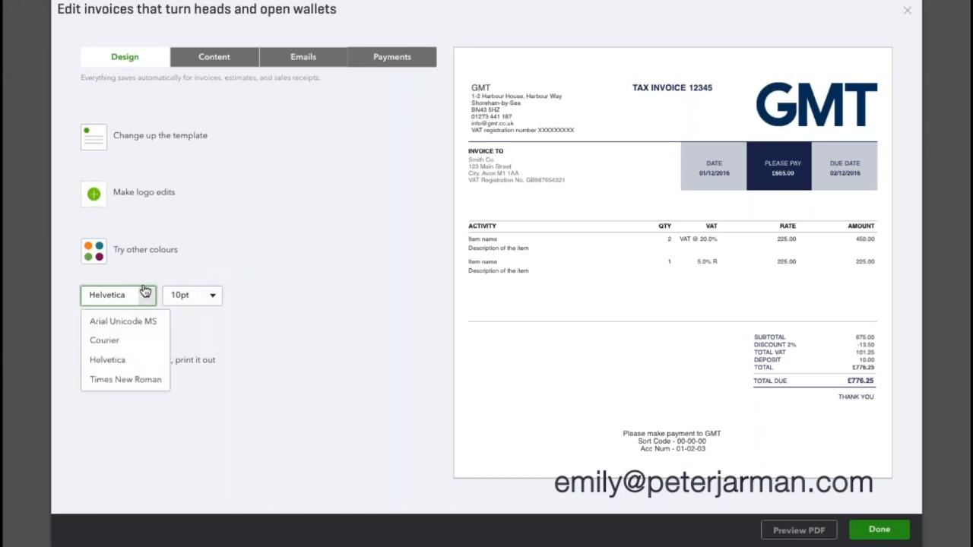
left_click(130, 382)
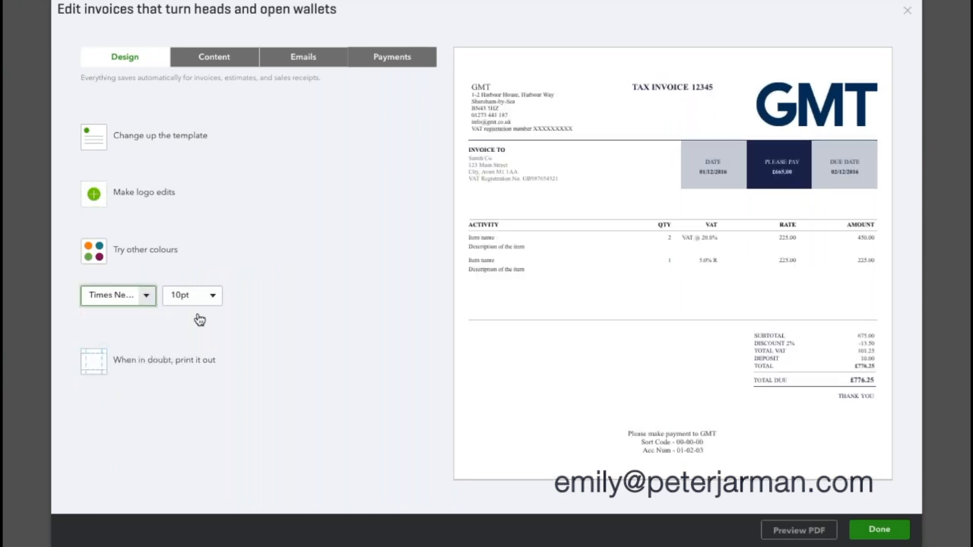
left_click(198, 296)
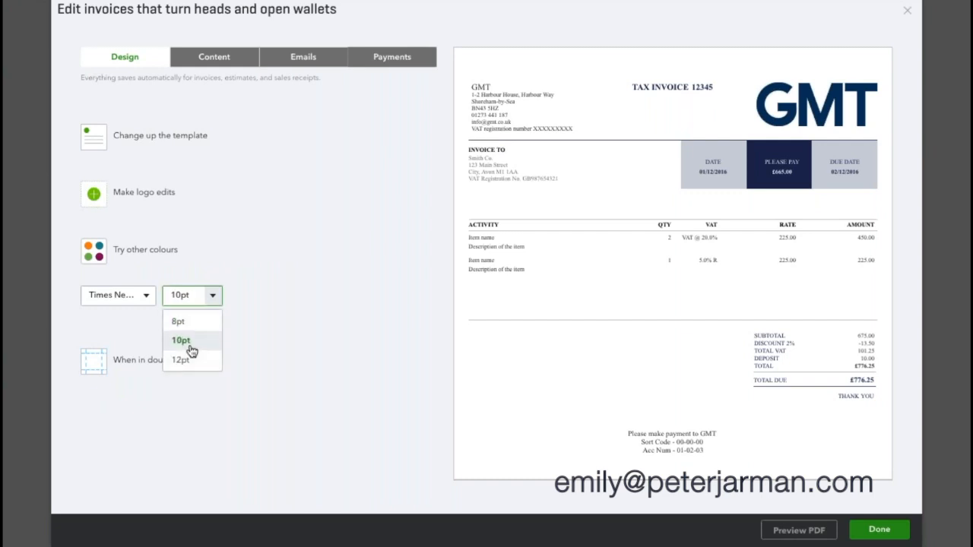
left_click(190, 360)
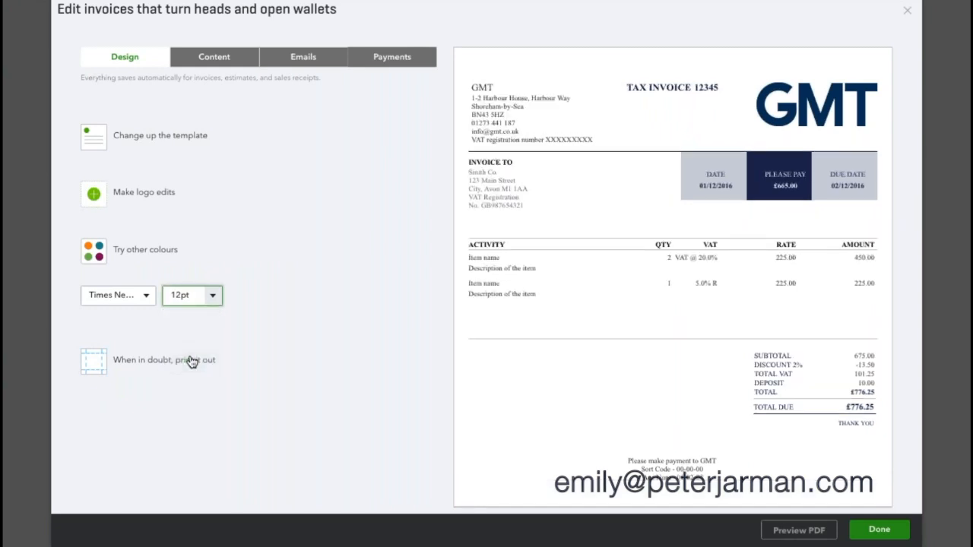
left_click(191, 362)
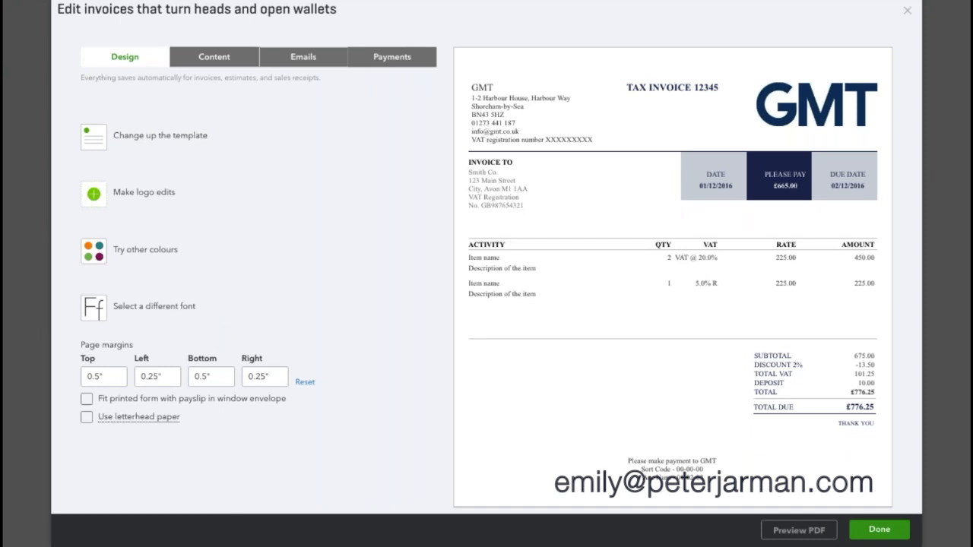
- Change the Estimate form name to Quotation in the header section of the invoice content
left_click(245, 61)
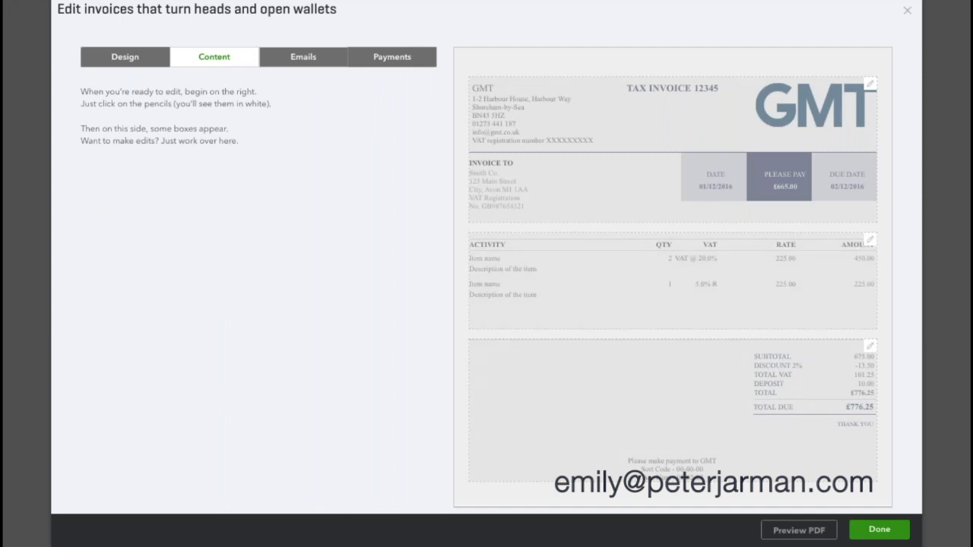
left_click(637, 167)
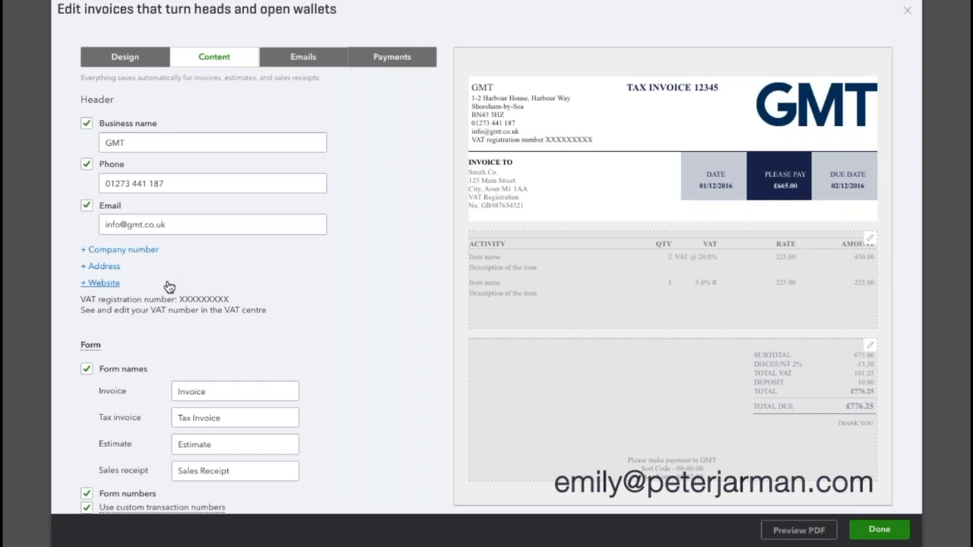
scroll(239, 284, "down", 3)
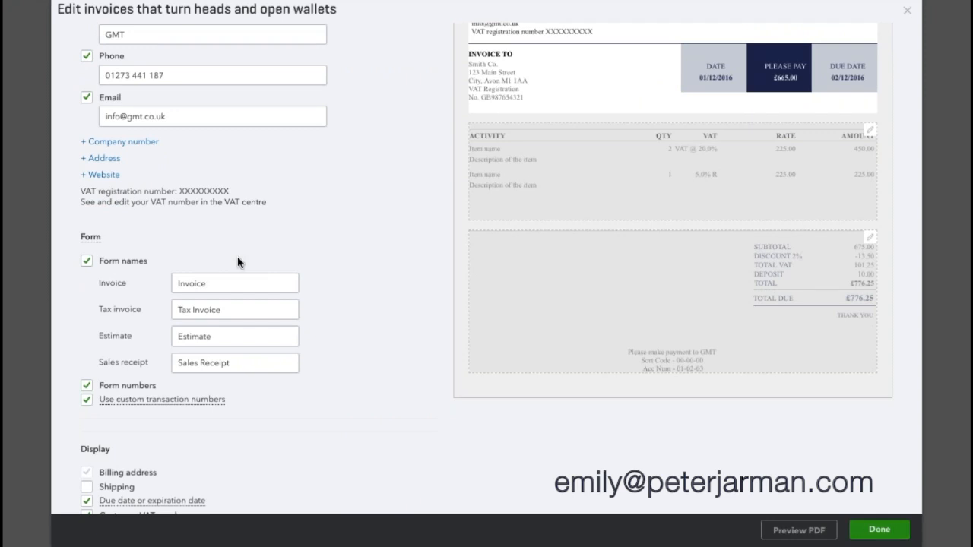
scroll(238, 262, "up", 1)
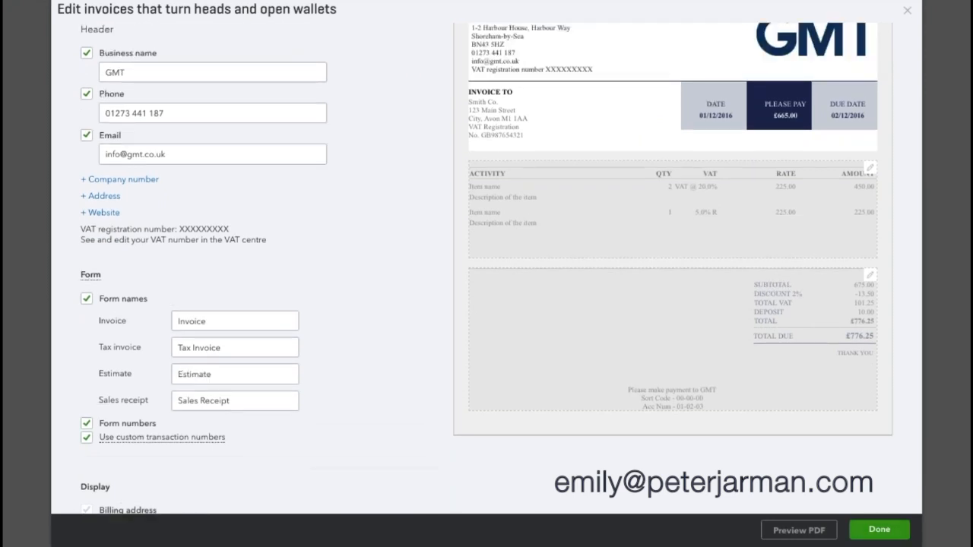
left_click_drag(228, 369, 38, 374)
type("Quotation")
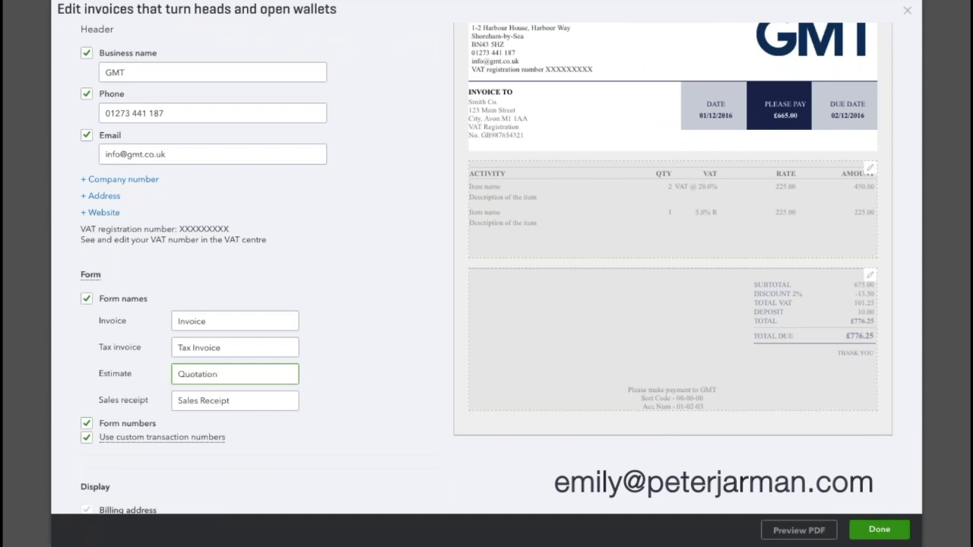
left_click(415, 391)
- Add a custom field to the invoice header's display options and name it Job Number
scroll(381, 477, "down", 2)
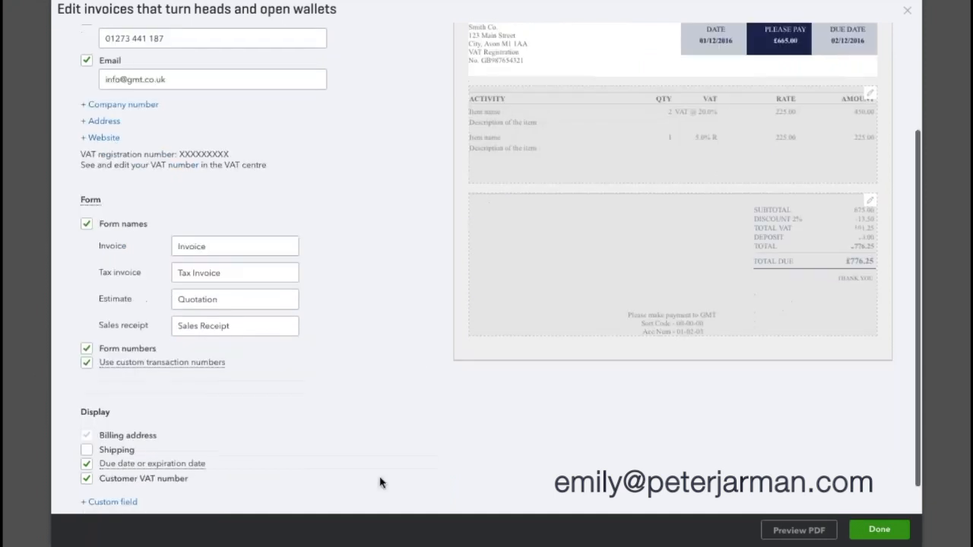
scroll(378, 453, "down", 1)
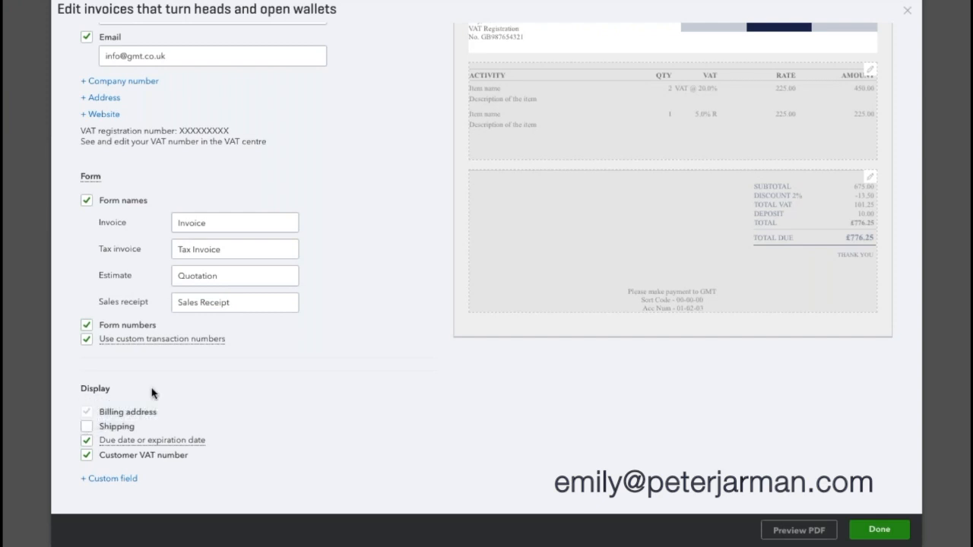
left_click(114, 481)
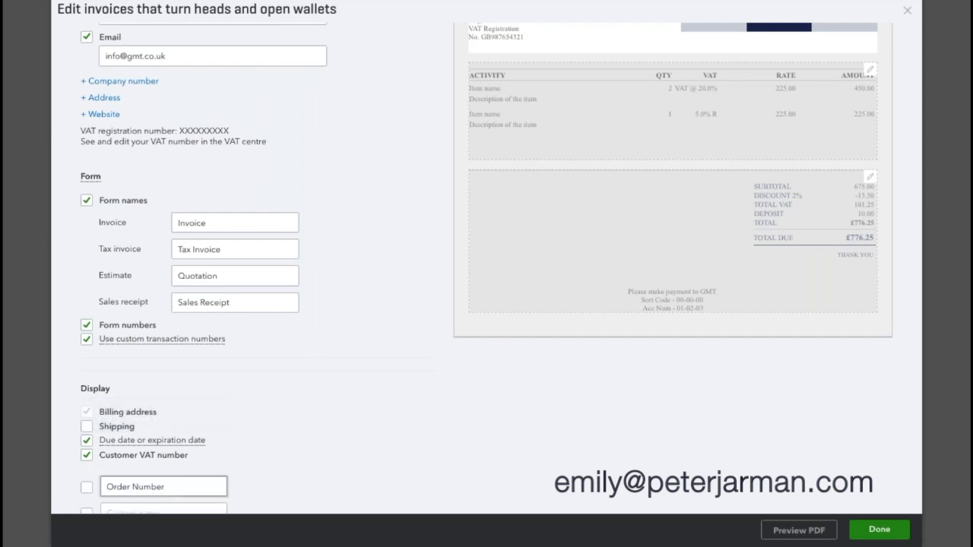
scroll(114, 484, "down", 2)
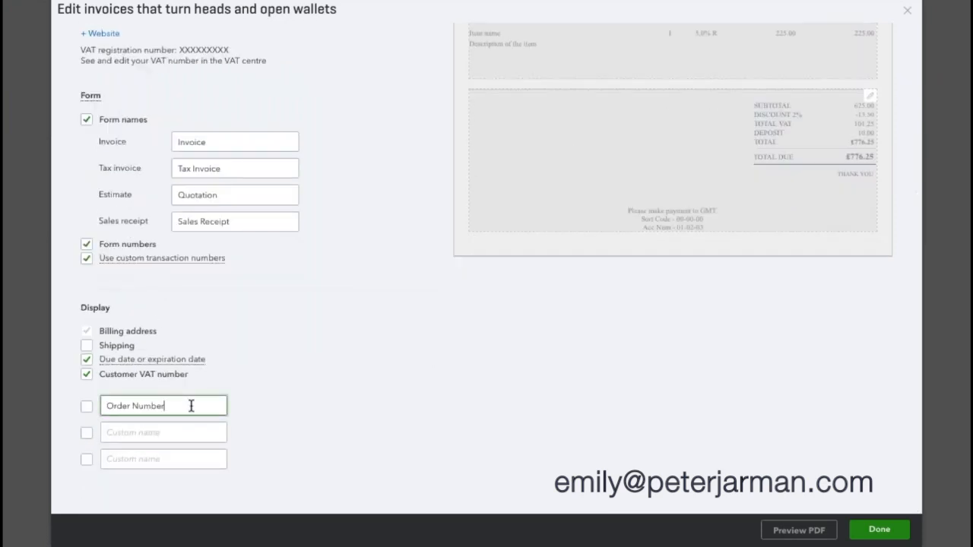
left_click_drag(191, 405, 48, 414)
type("J")
key("BackSpace")
type("Job num")
key("BackSpace")
key("BackSpace")
key("BackSpace")
type("Numebr")
key("BackSpace")
key("BackSpace")
key("BackSpace")
type("ber")
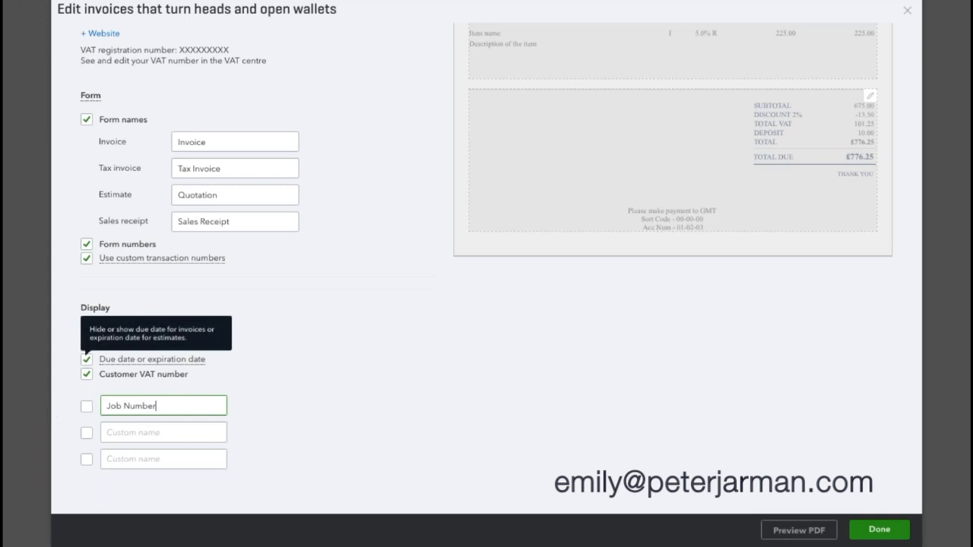
- Turn on the Job Number custom field so it is included in the invoice header
left_click(87, 407)
scroll(326, 373, "up", 3)
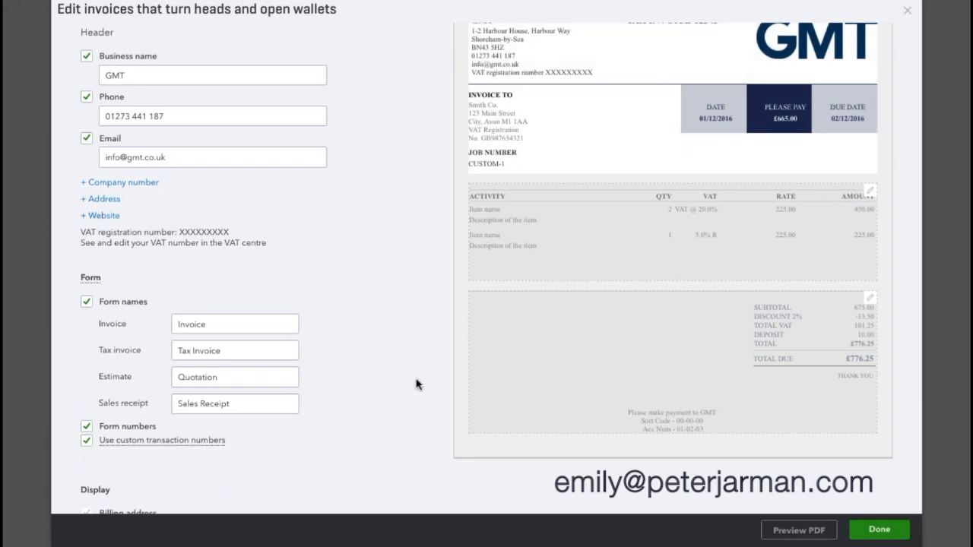
scroll(418, 384, "up", 2)
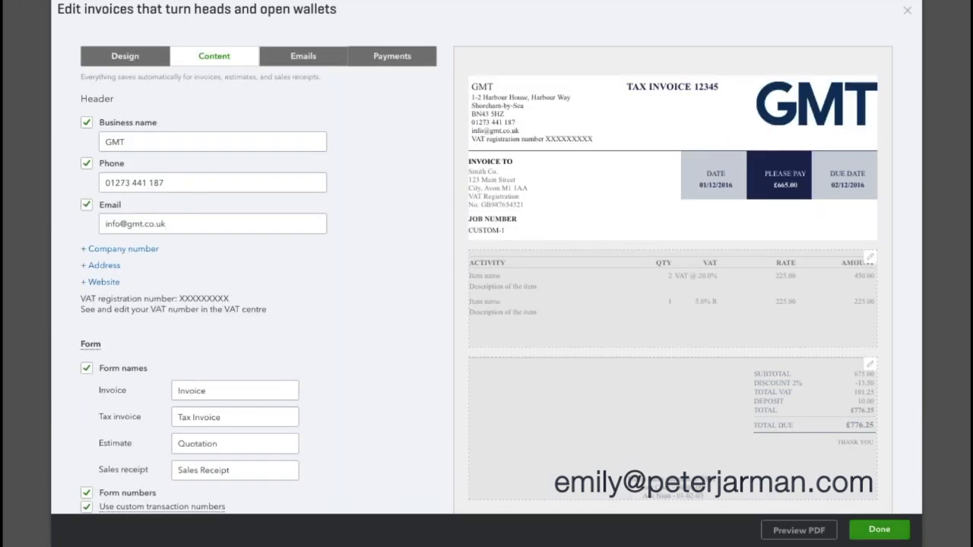
- Review the activity table options and the invoice's footer section, trying the VAT summary on and off
left_click(589, 310)
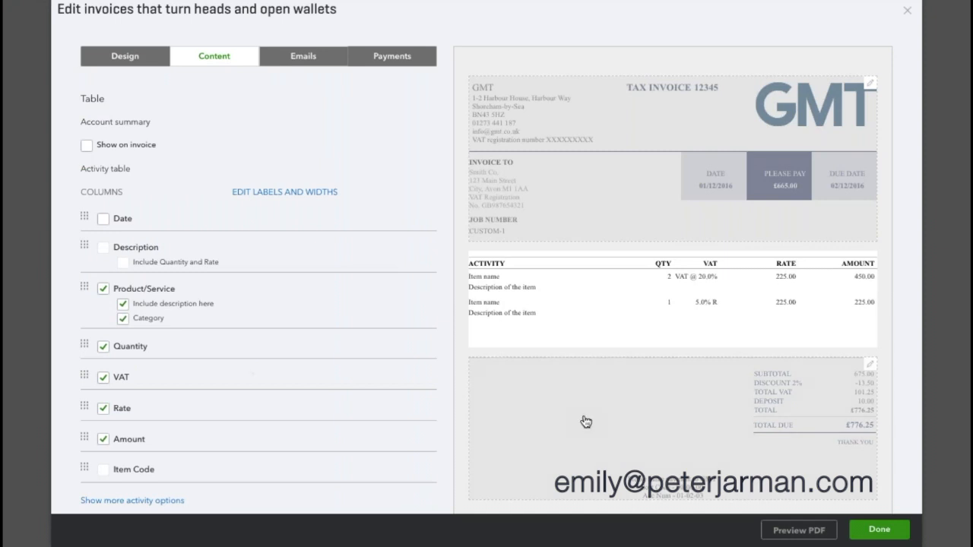
left_click(600, 442)
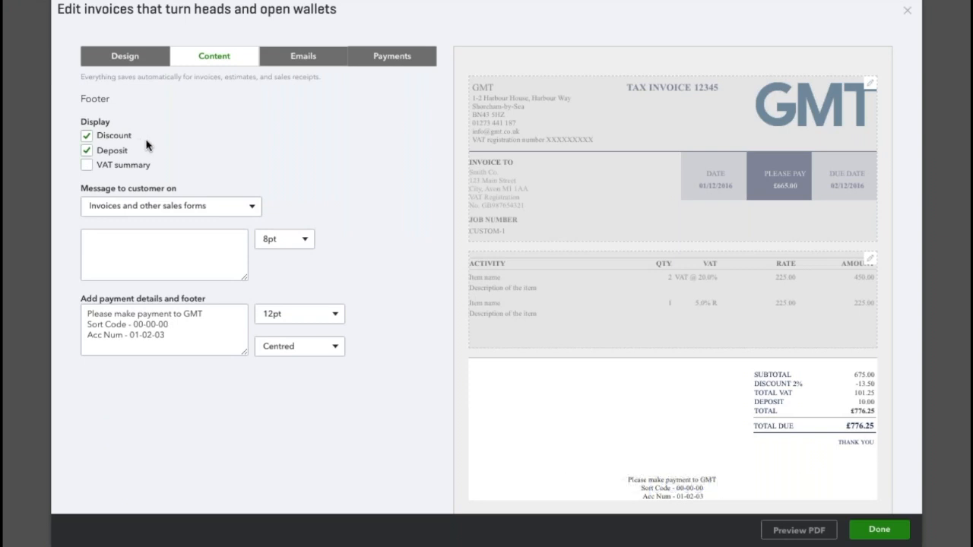
left_click(87, 165)
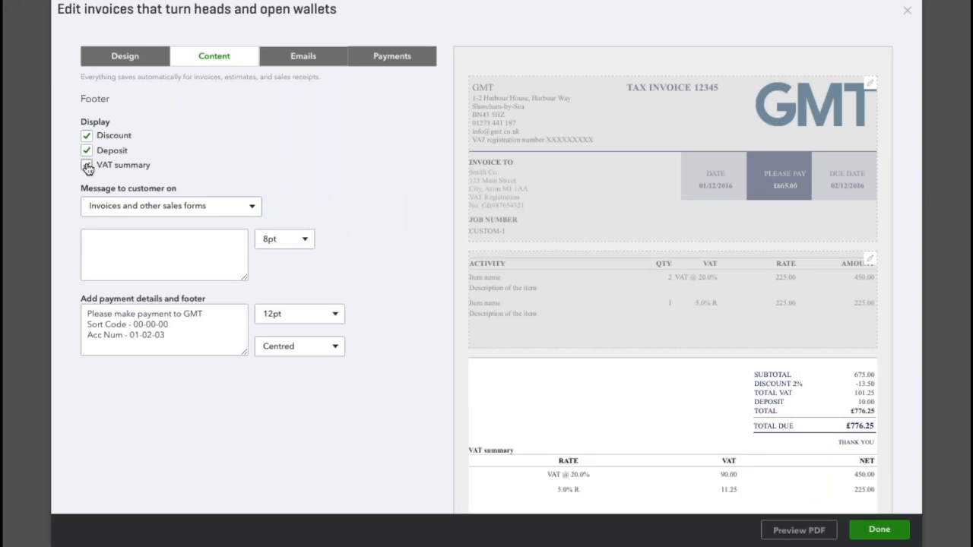
left_click(87, 164)
scroll(223, 378, "down", 1)
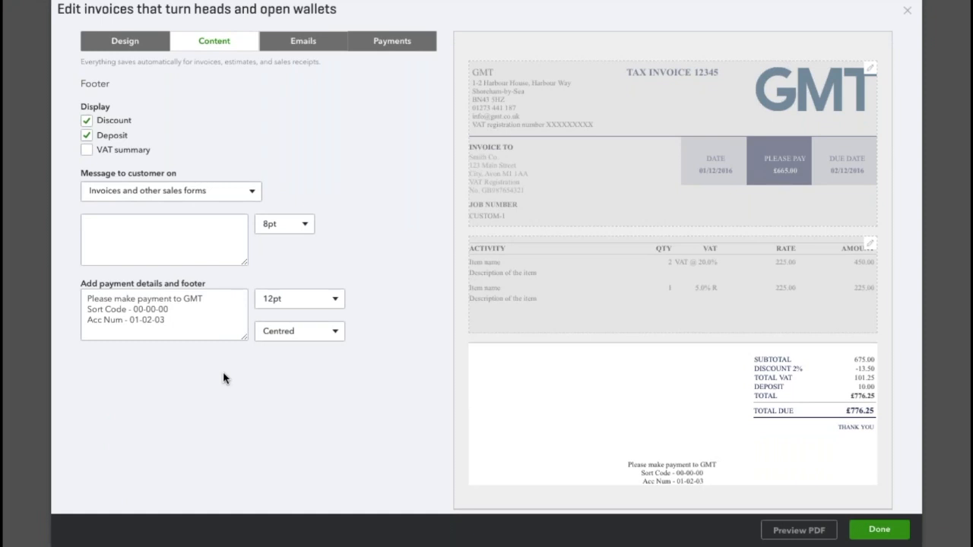
- Examine the payment details and footer text along with its available font sizes
left_click(183, 322)
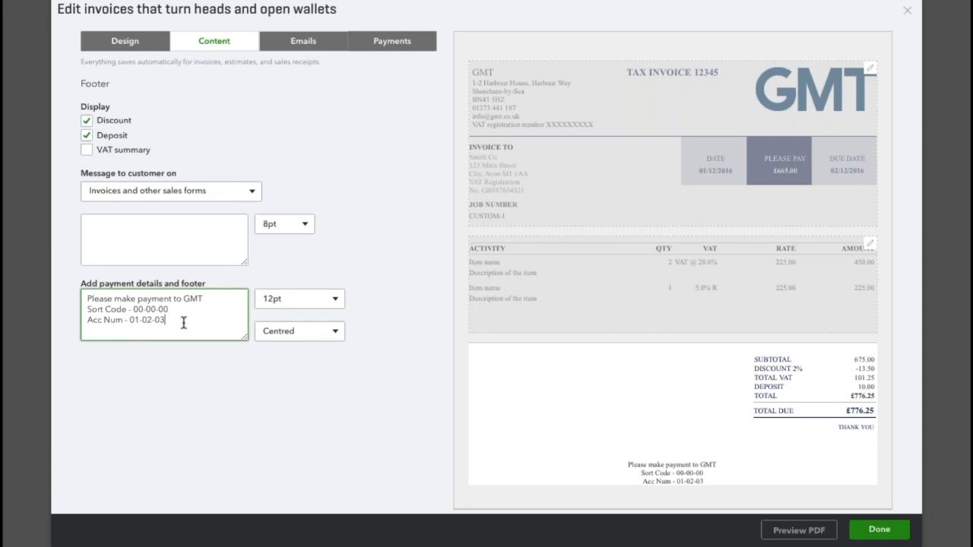
left_click(329, 300)
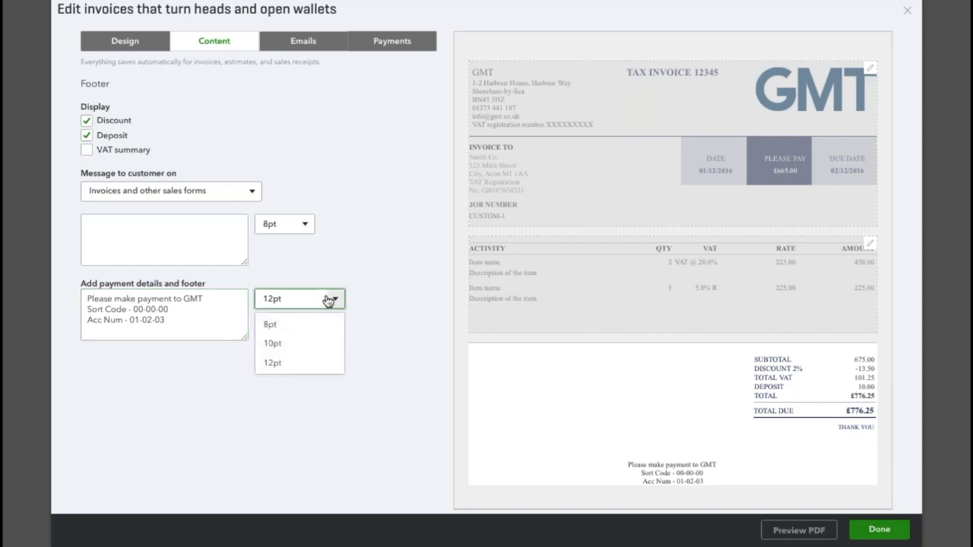
left_click(329, 300)
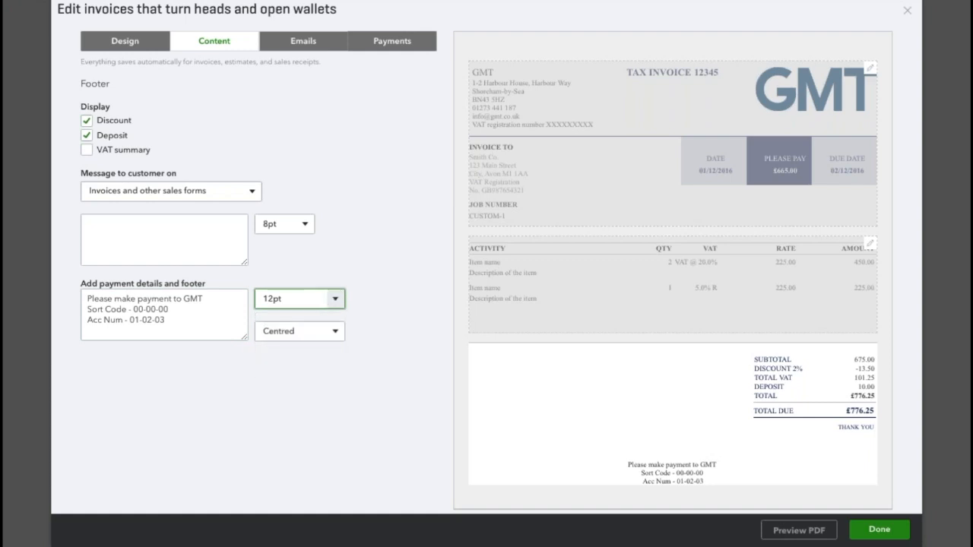
- Enter the customer message "Please reference invoice and job number when making payment" in the footer and set it to 12pt
left_click(193, 247)
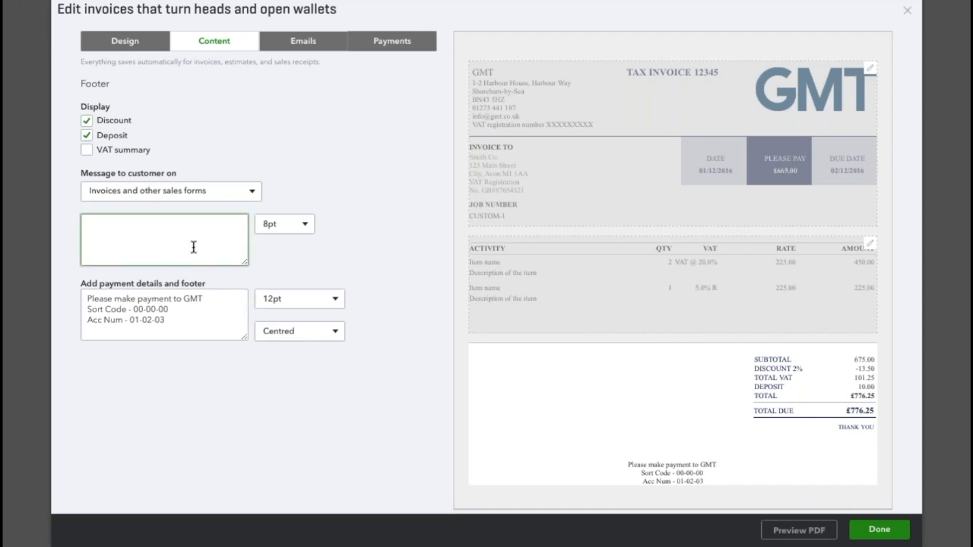
type("Please reference invoice and job number when making payment")
left_click(285, 223)
left_click(274, 288)
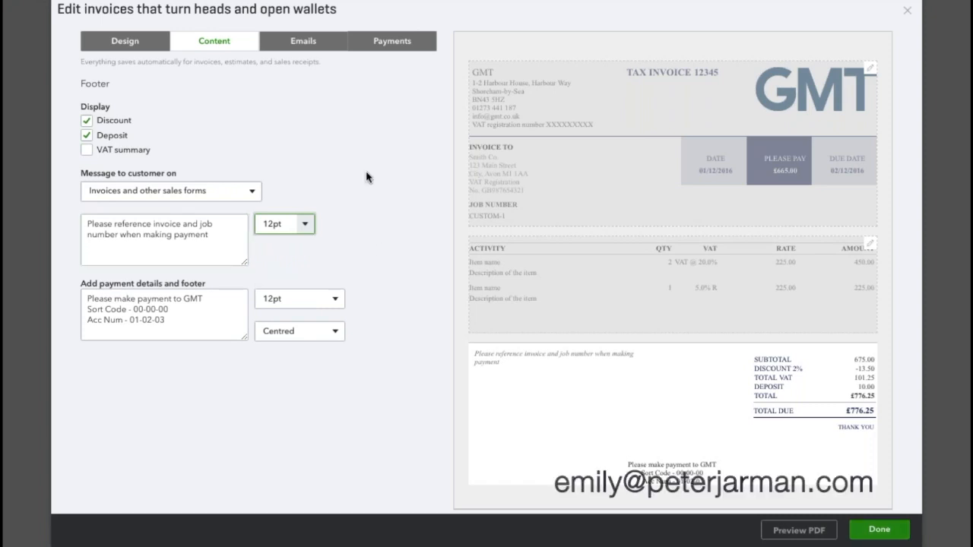
- Review the email and payment settings of the form style and finish editing it
left_click(302, 41)
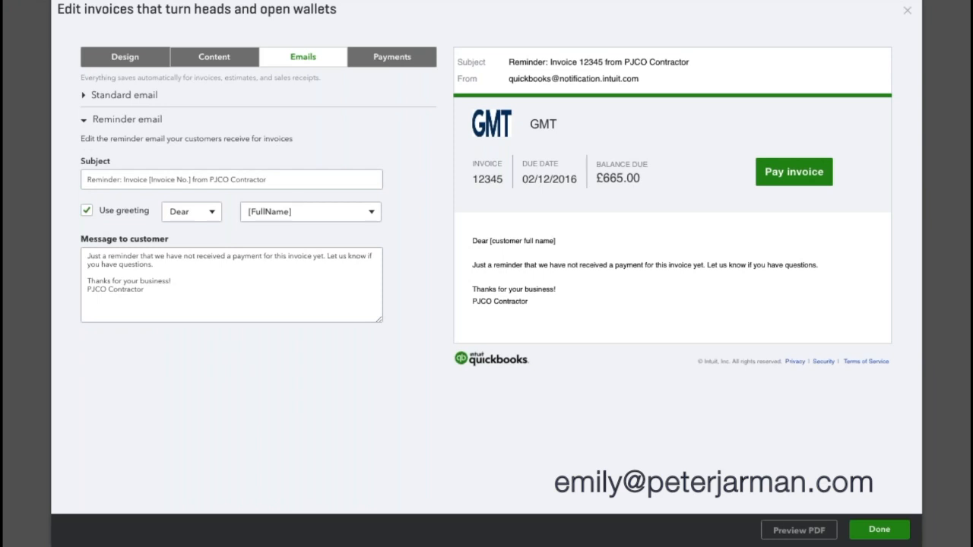
left_click(397, 72)
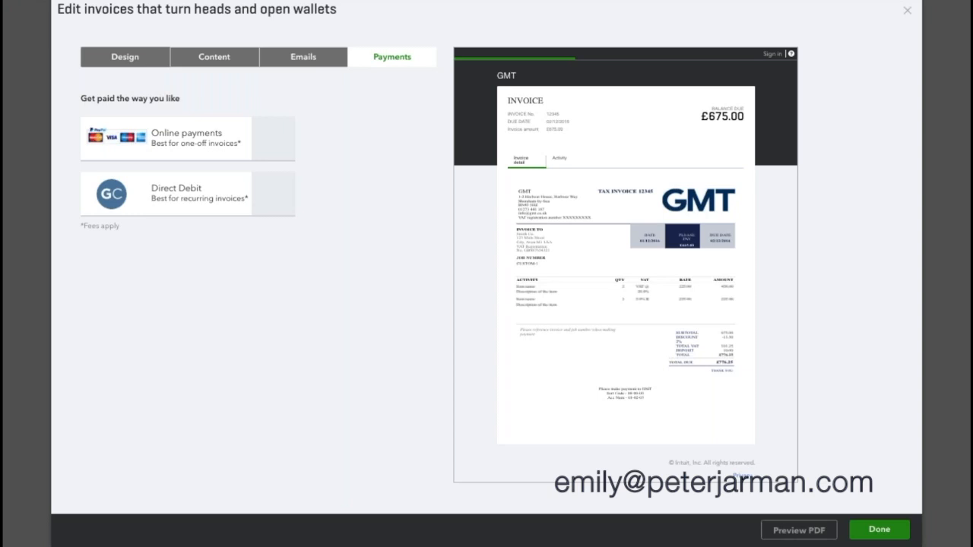
left_click(879, 530)
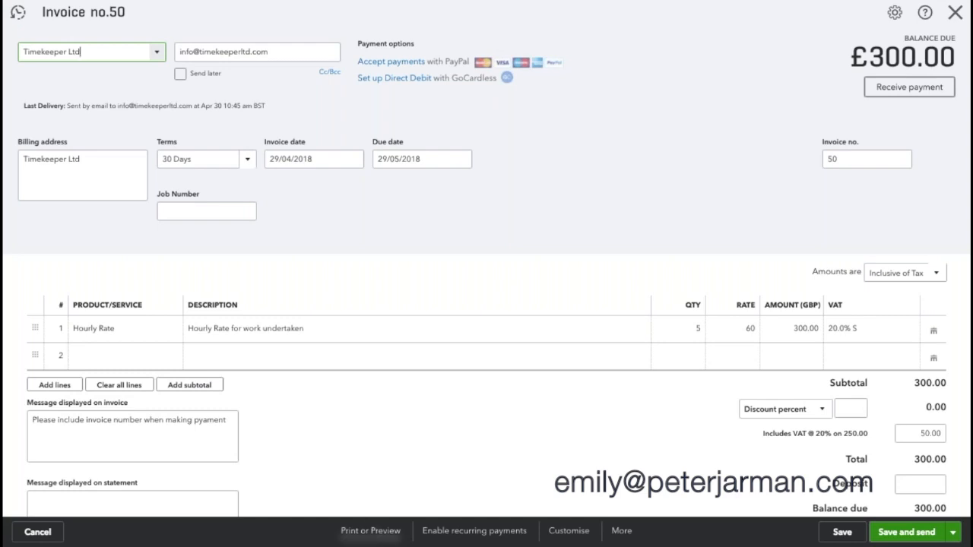
- Open the print preview of the Timekeeper Ltd invoice and show the PDF download dialog without saving a file
left_click(370, 530)
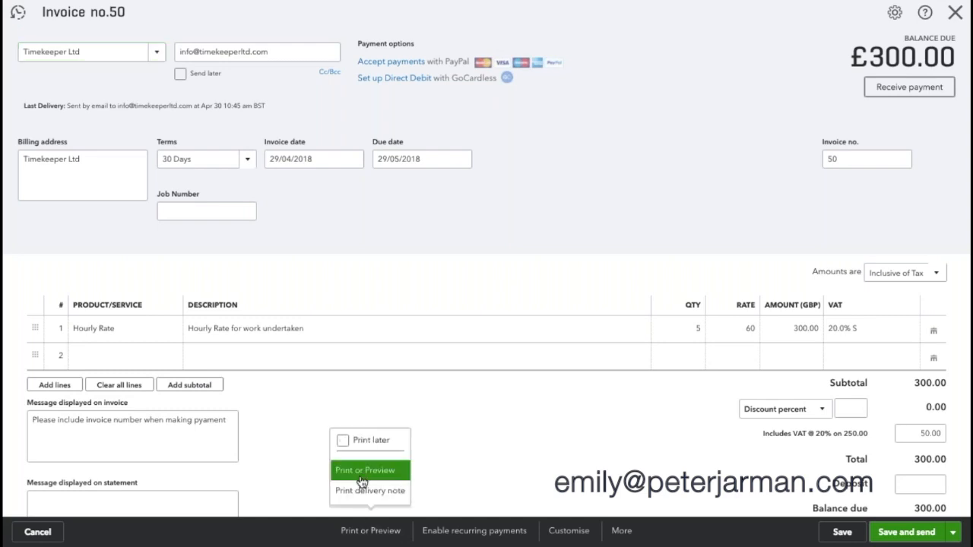
left_click(365, 470)
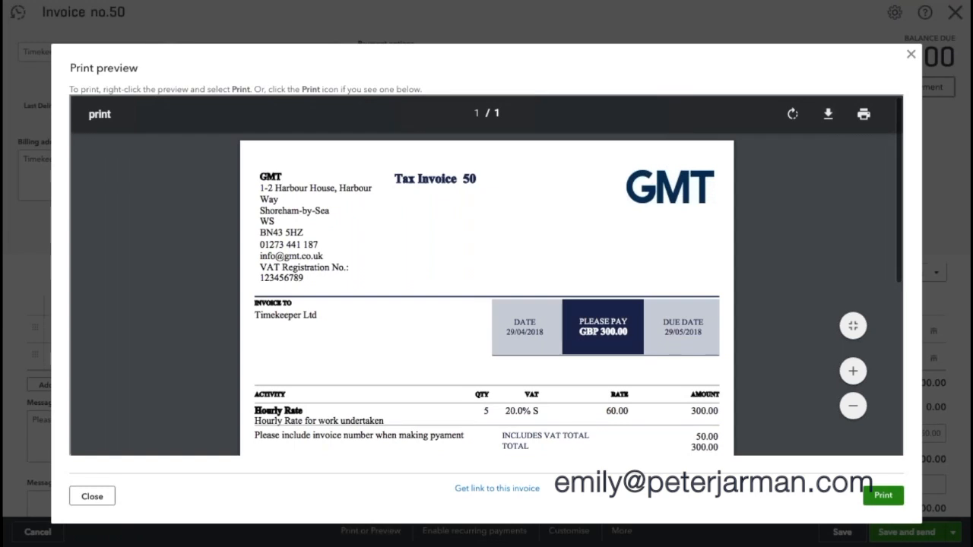
left_click(829, 114)
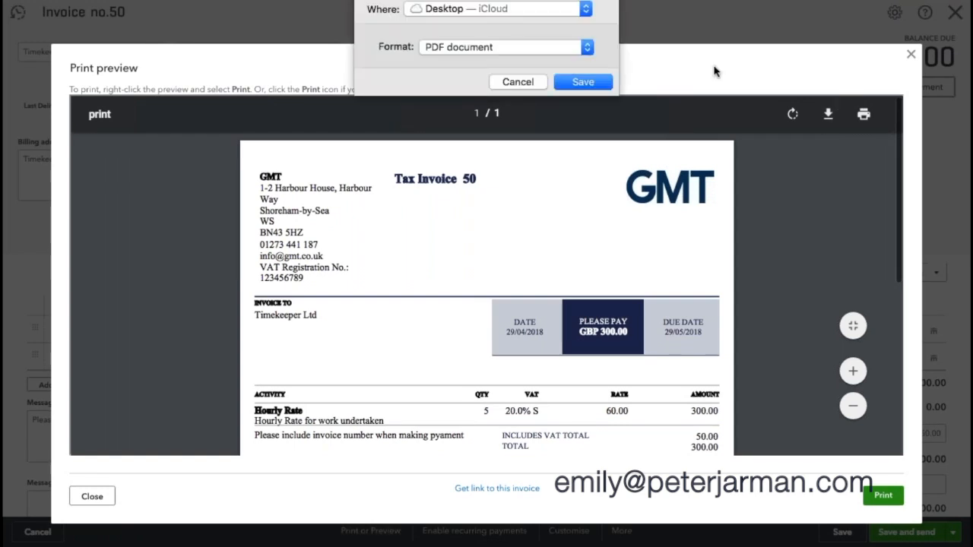
left_click(525, 82)
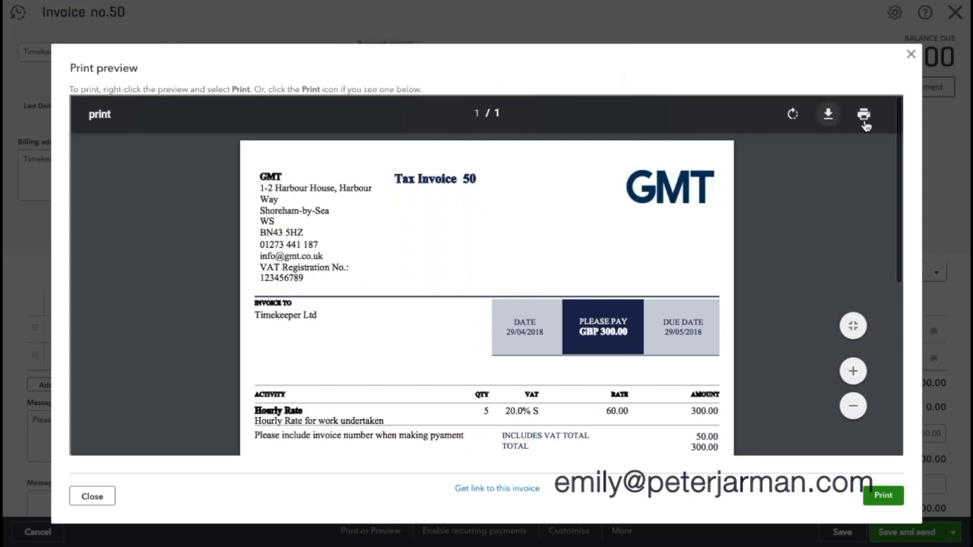